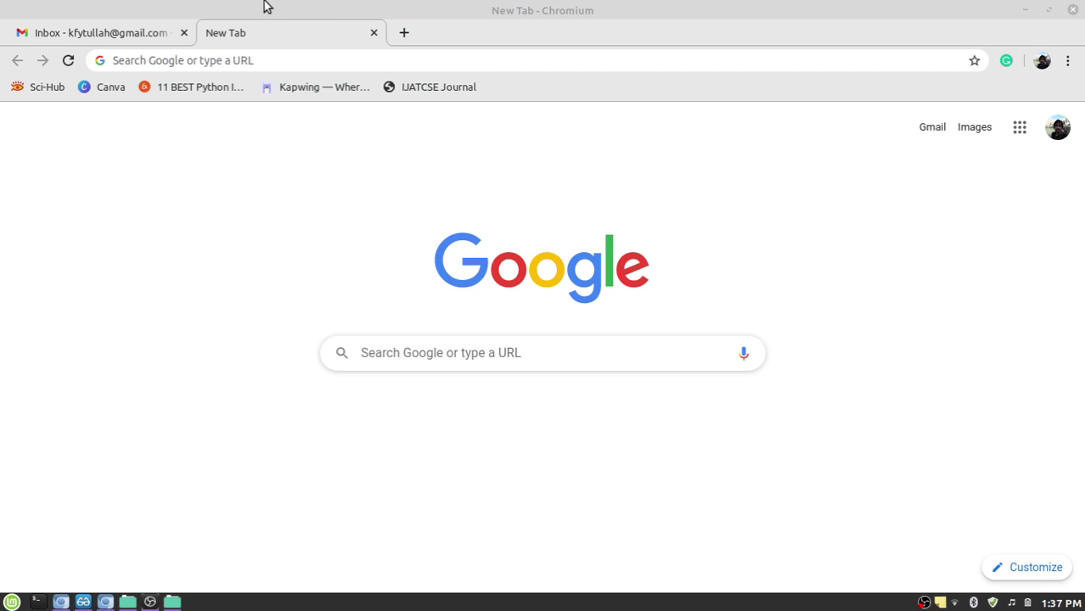
# In Gmail's Google apps launcher, drag the Classroom icon higher up the app list.
pyautogui.click(117, 34)
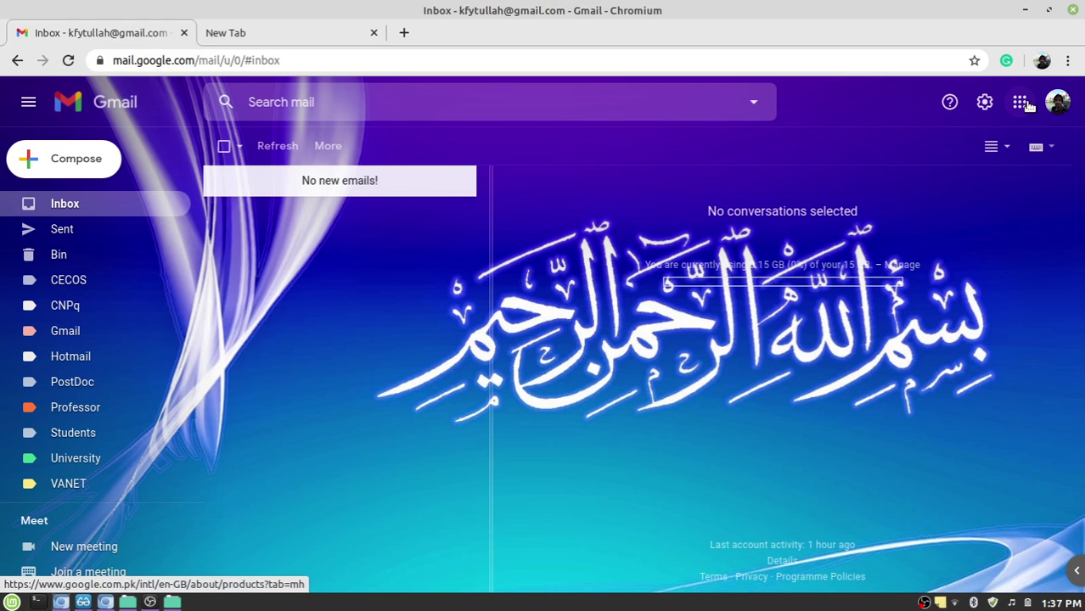
pyautogui.click(1022, 103)
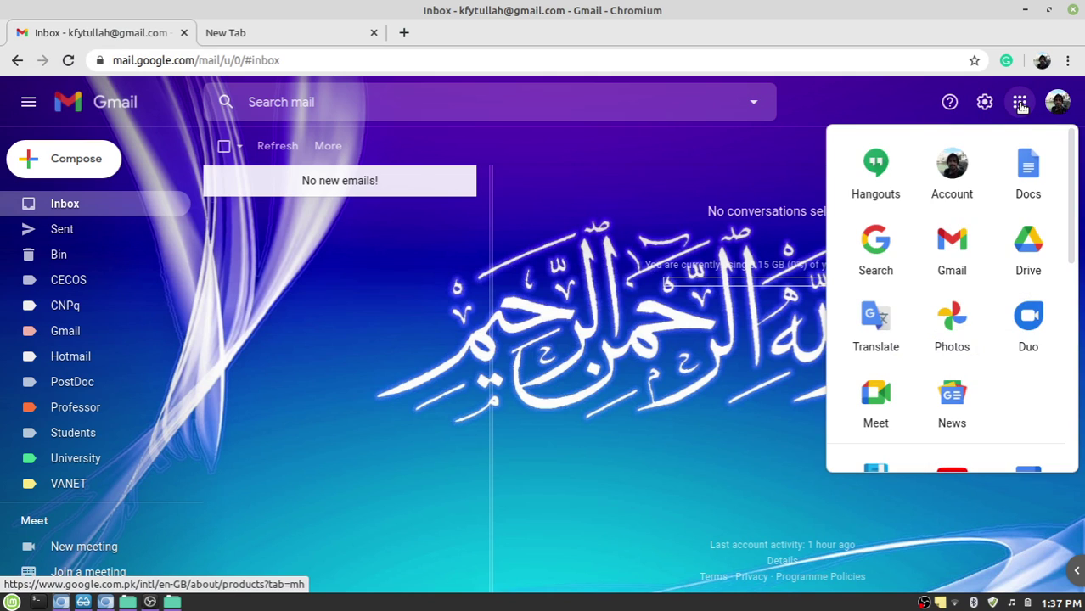
pyautogui.scroll(-3, 951, 276)
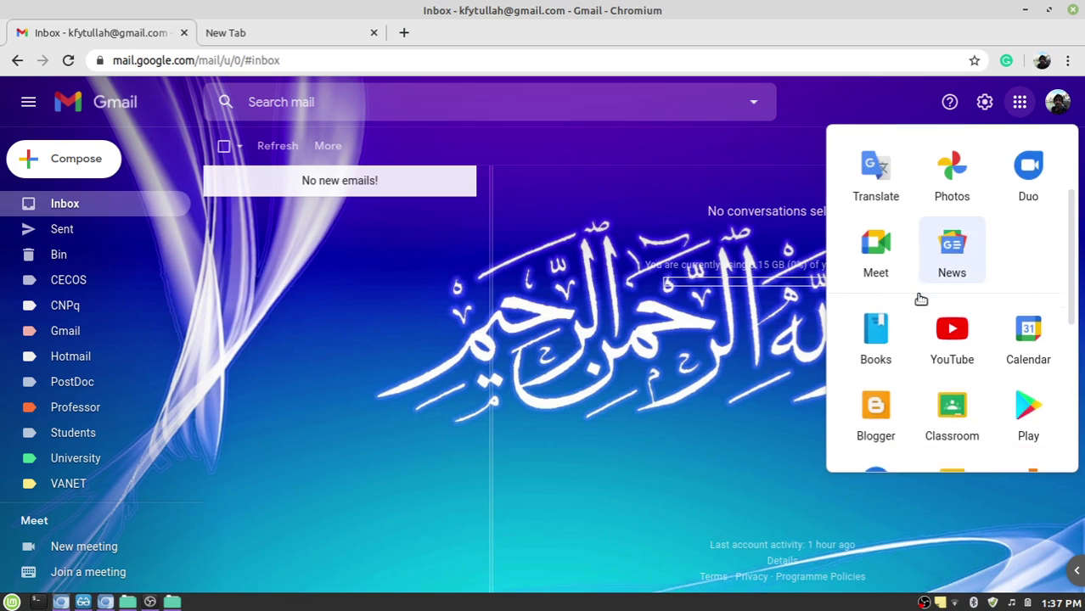
pyautogui.scroll(-2, 926, 300)
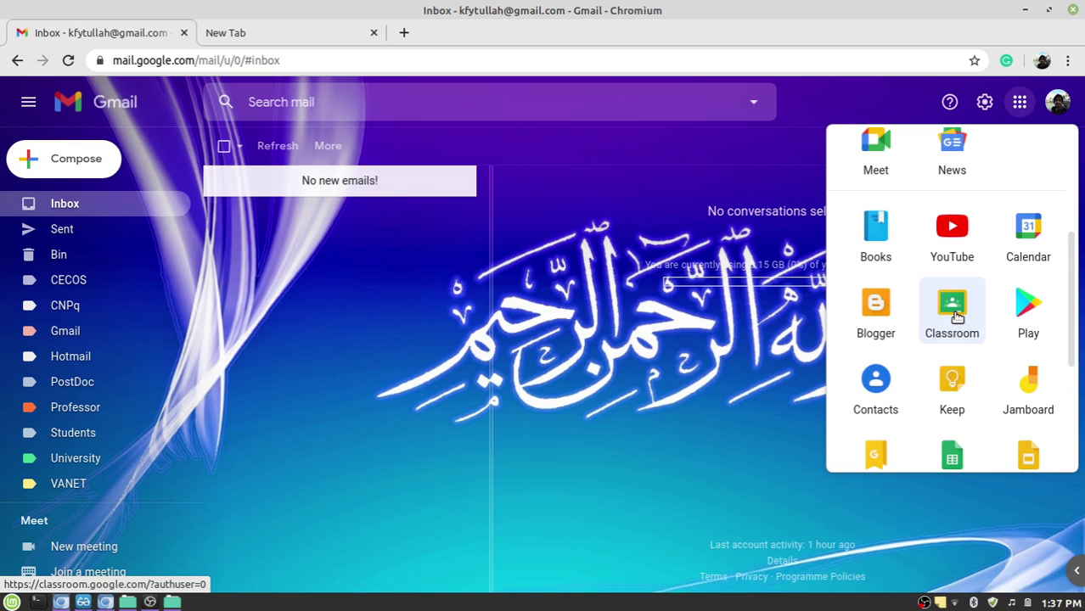
pyautogui.scroll(3, 957, 317)
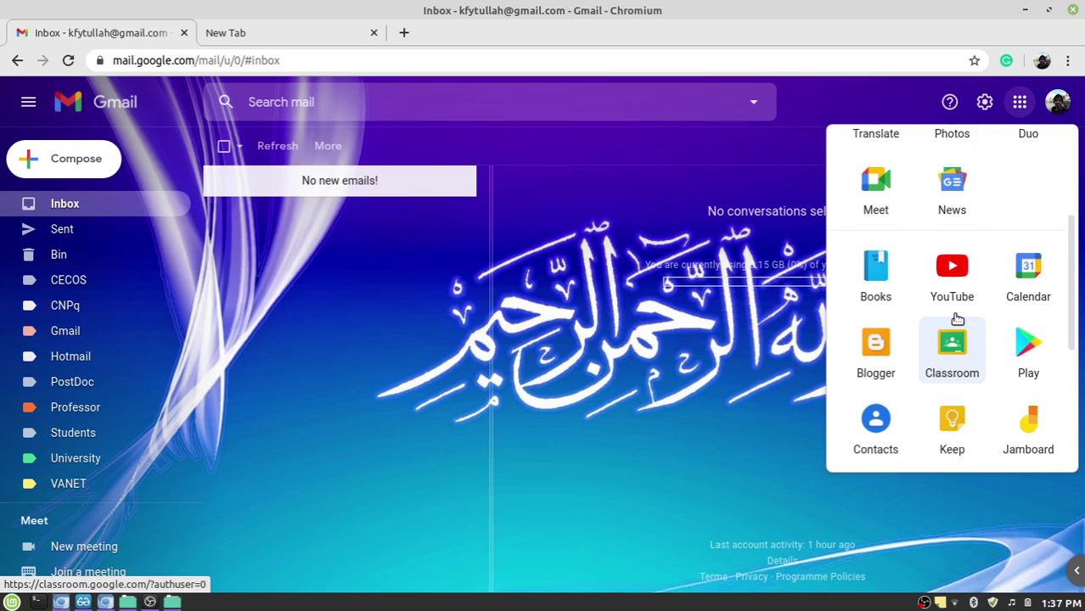
pyautogui.moveTo(951, 438); pyautogui.dragTo(949, 189)
pyautogui.scroll(2, 976, 293)
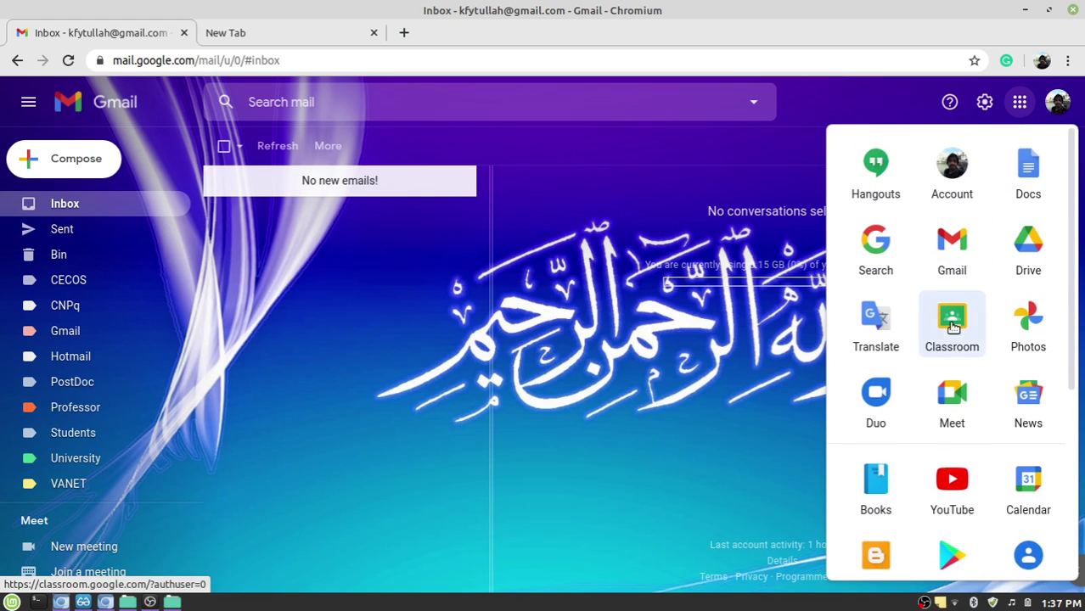
pyautogui.moveTo(952, 320); pyautogui.dragTo(952, 168)
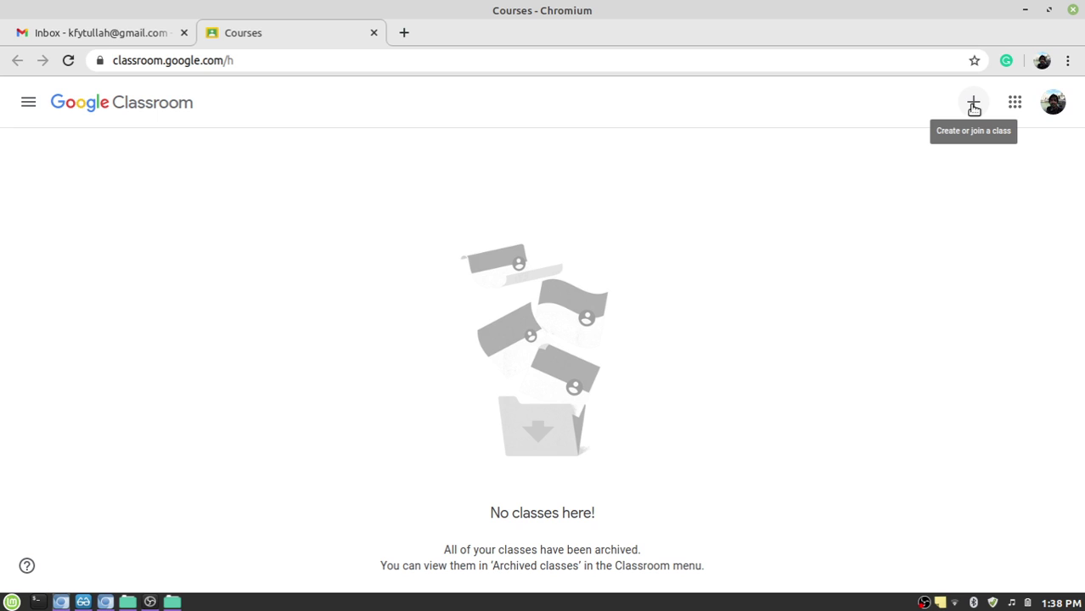
# Open the Join class form and enter the class code, correcting its mistyped last character.
pyautogui.click(974, 106)
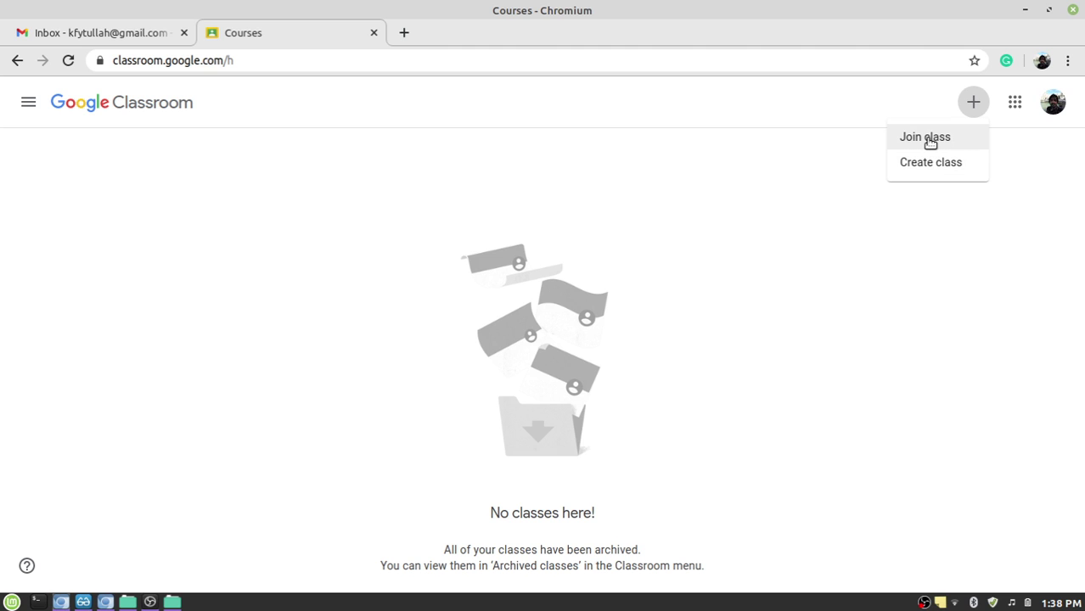
pyautogui.click(931, 141)
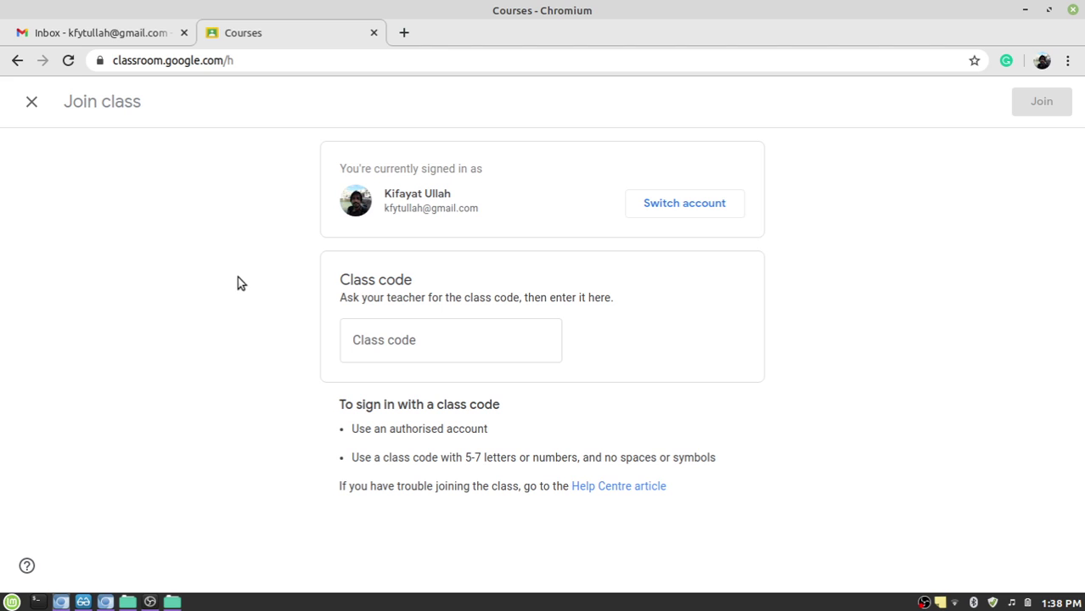
pyautogui.click(444, 340)
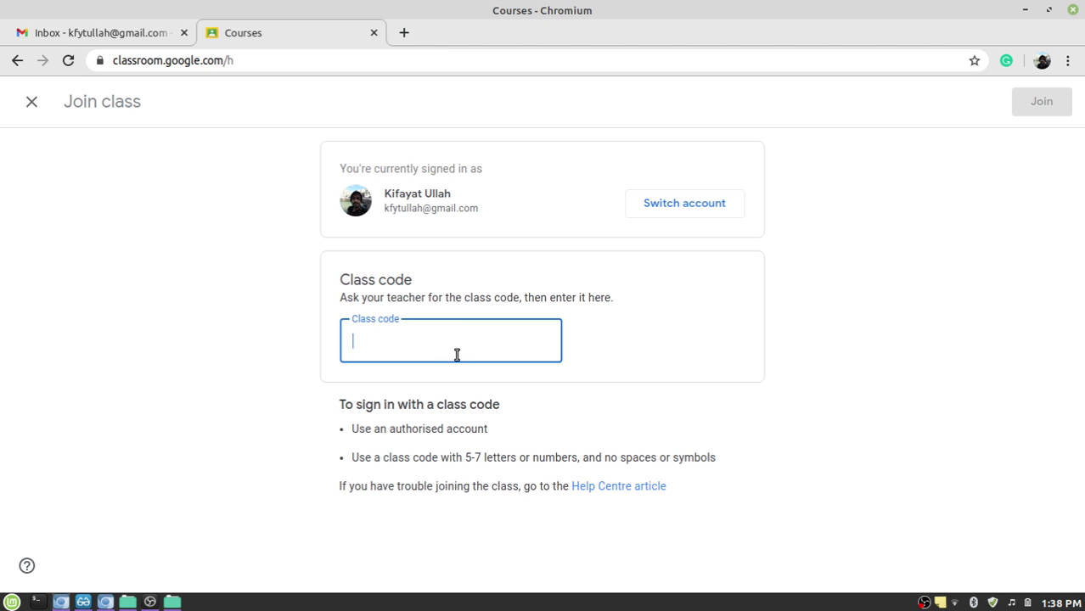
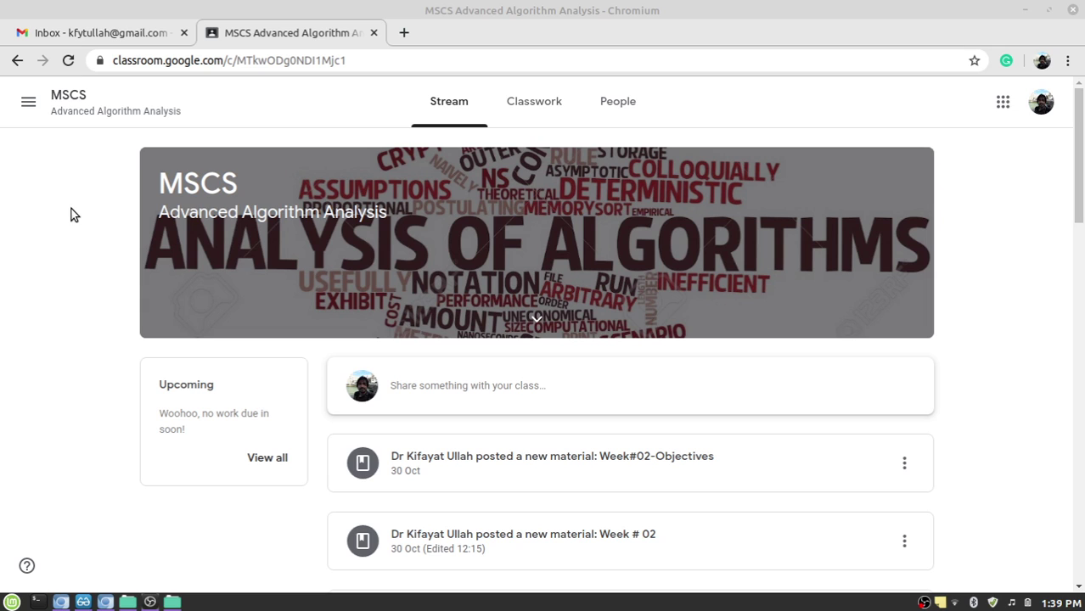
# Scroll through the MSCS class stream, briefly selecting the Dear Students post text.
pyautogui.scroll(-3, 1002, 368)
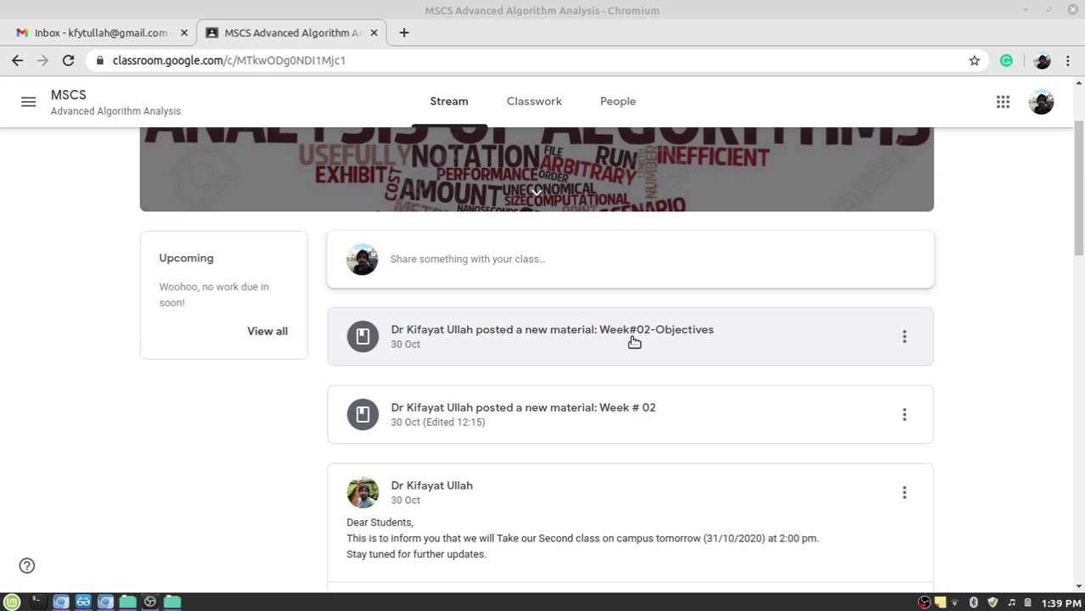
pyautogui.scroll(-3, 431, 432)
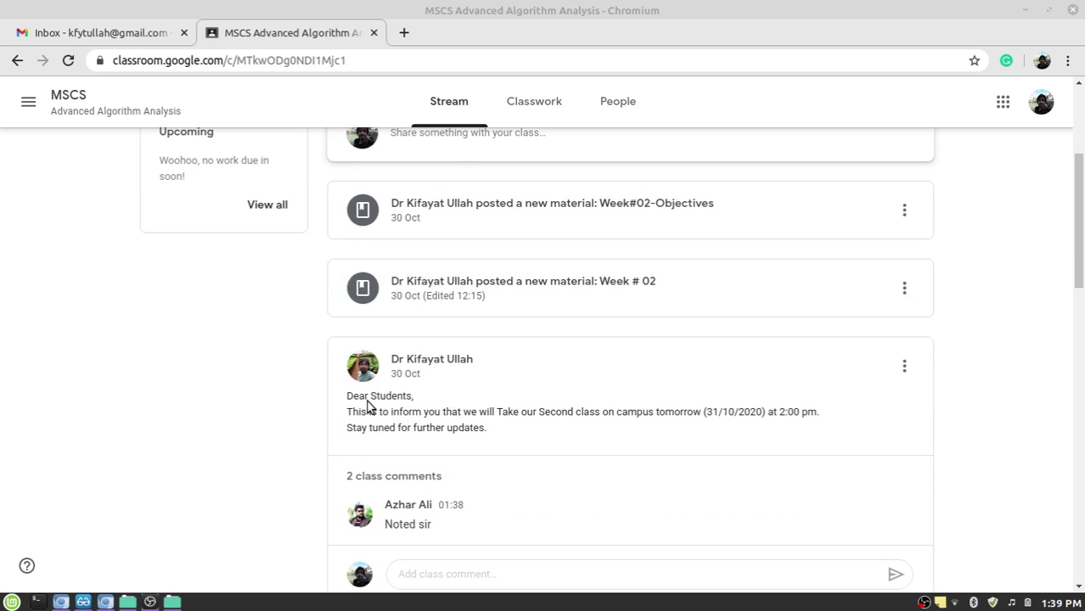
pyautogui.moveTo(349, 403); pyautogui.dragTo(552, 433)
pyautogui.click(991, 378)
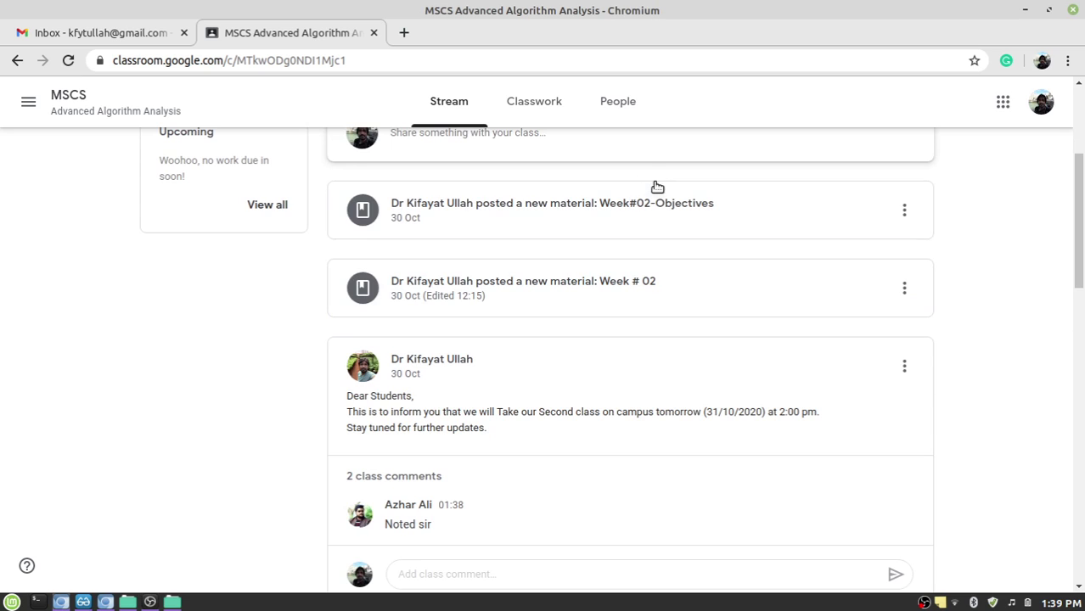
pyautogui.scroll(1, 541, 106)
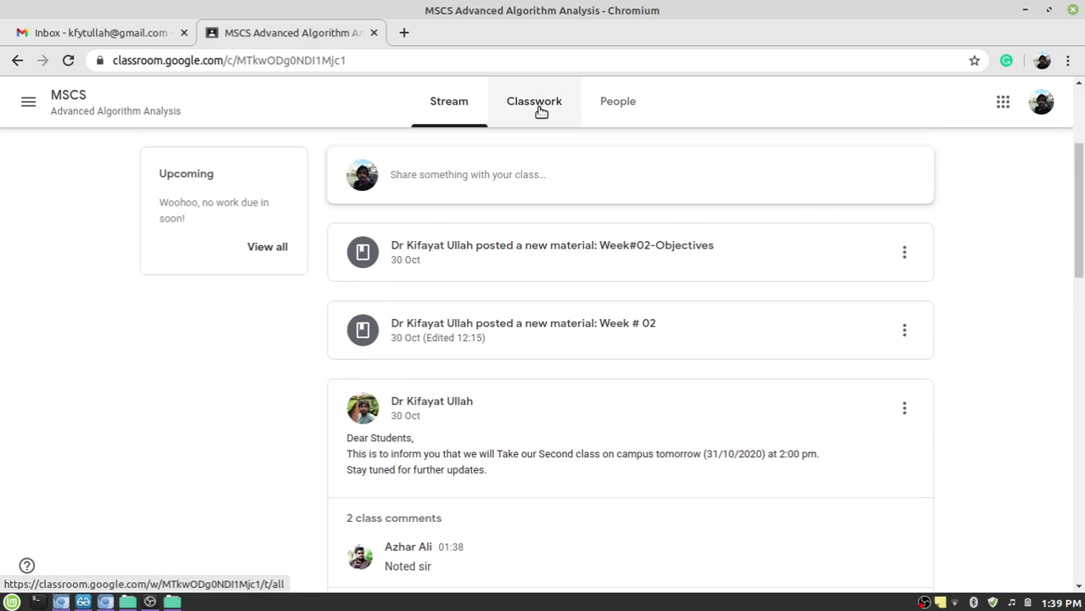
# On the Classwork page, browse the Lectures, Course Contents and Weekly Plan topics, ending on Lectures.
pyautogui.click(535, 104)
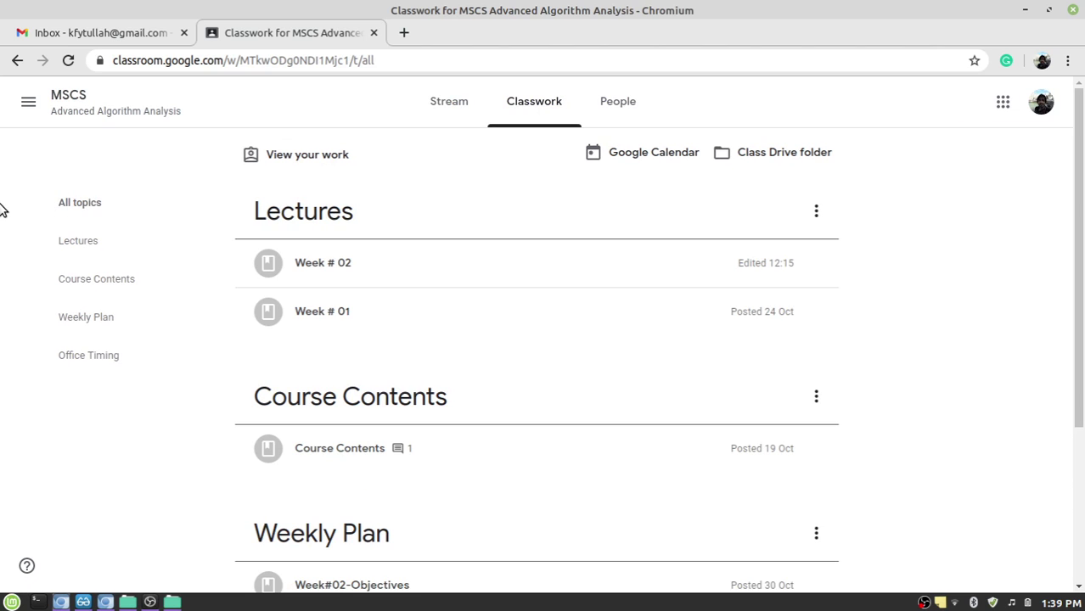
pyautogui.click(72, 245)
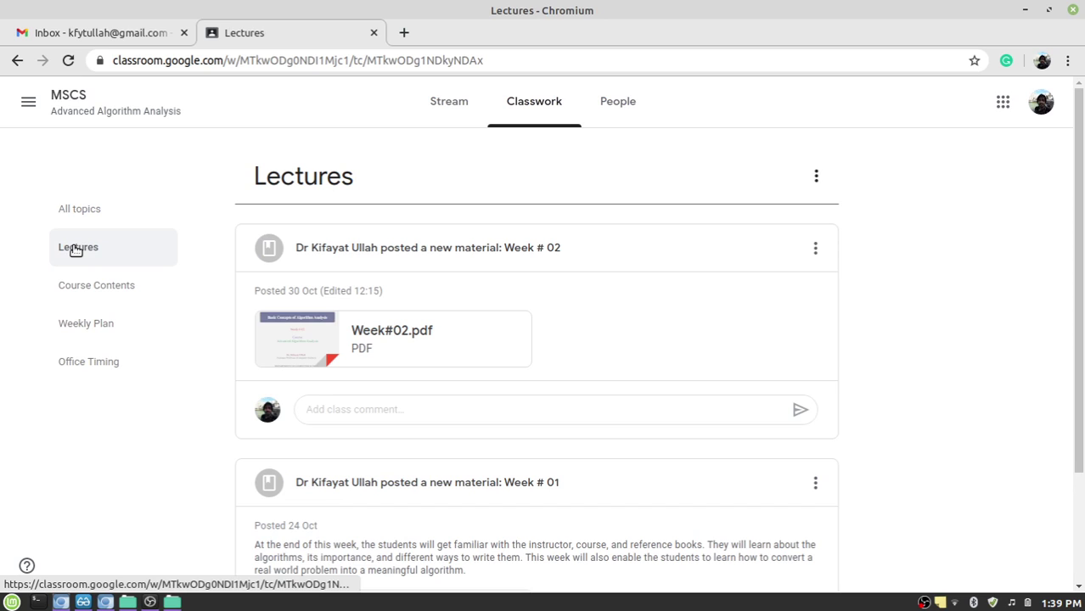
pyautogui.click(92, 291)
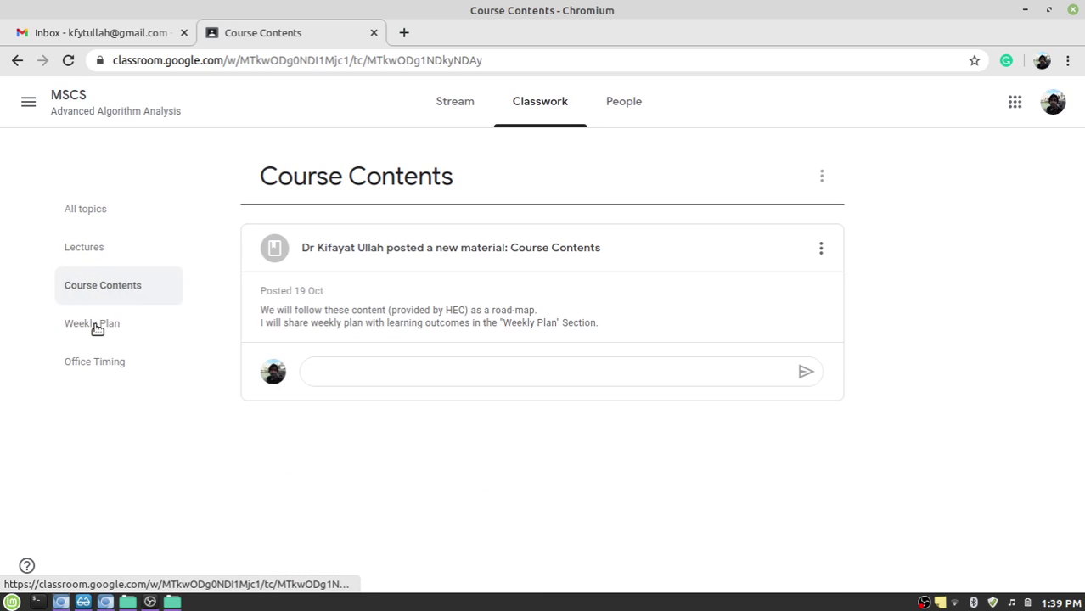
pyautogui.click(97, 328)
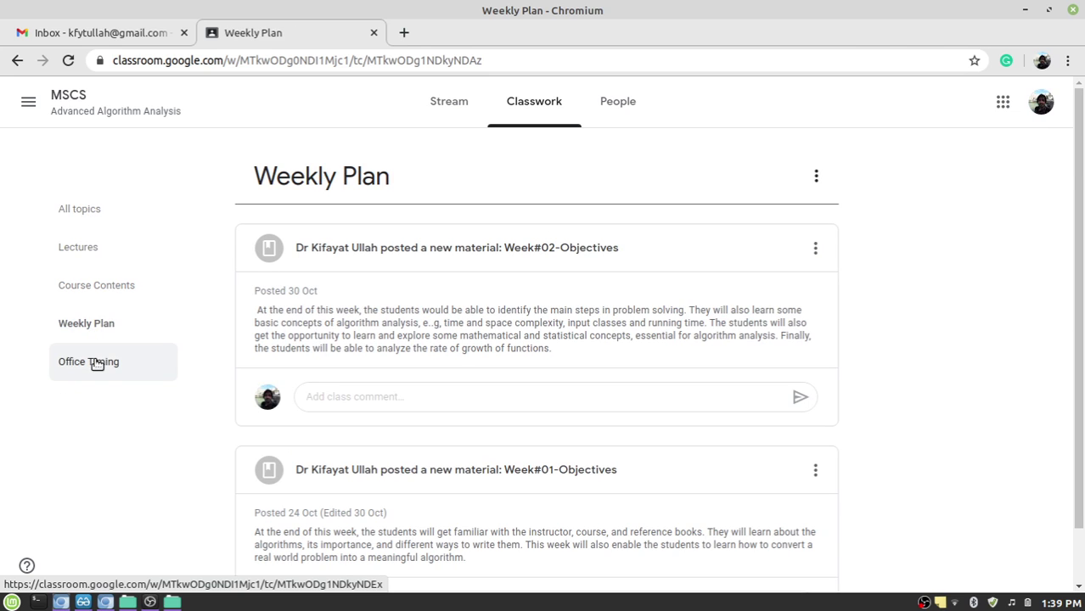
pyautogui.click(96, 250)
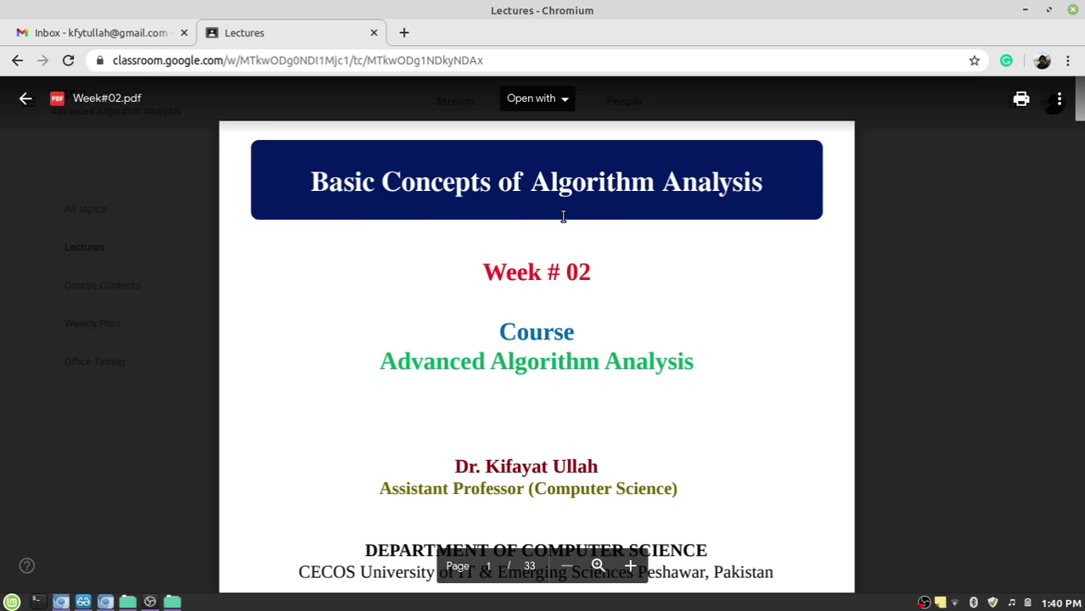
# Page through Week#02.pdf, check its Open with app list, then close the preview.
pyautogui.scroll(-8, 621, 297)
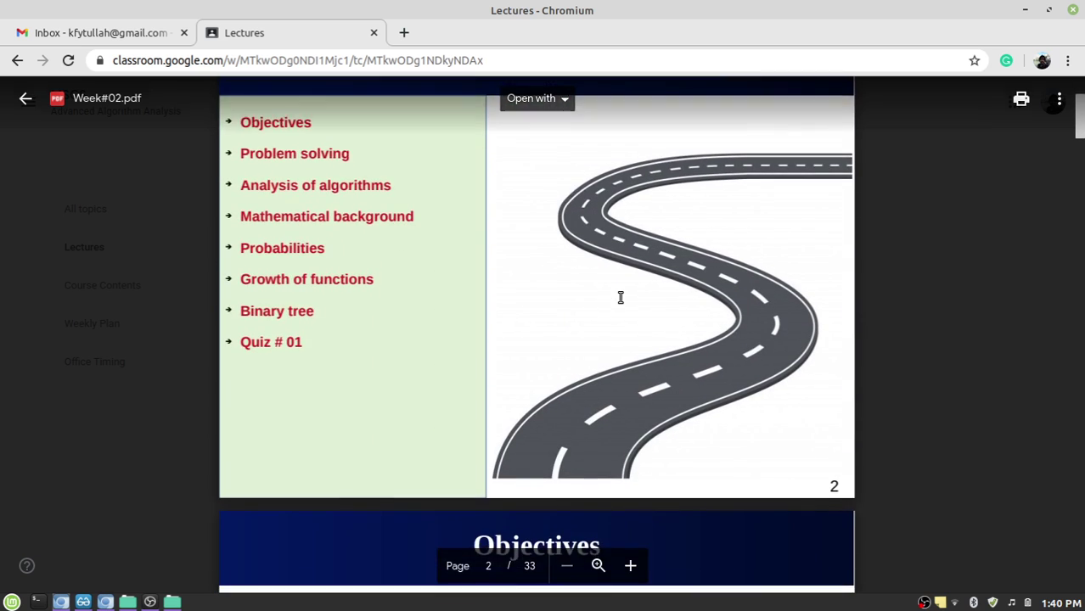
pyautogui.scroll(-3, 621, 297)
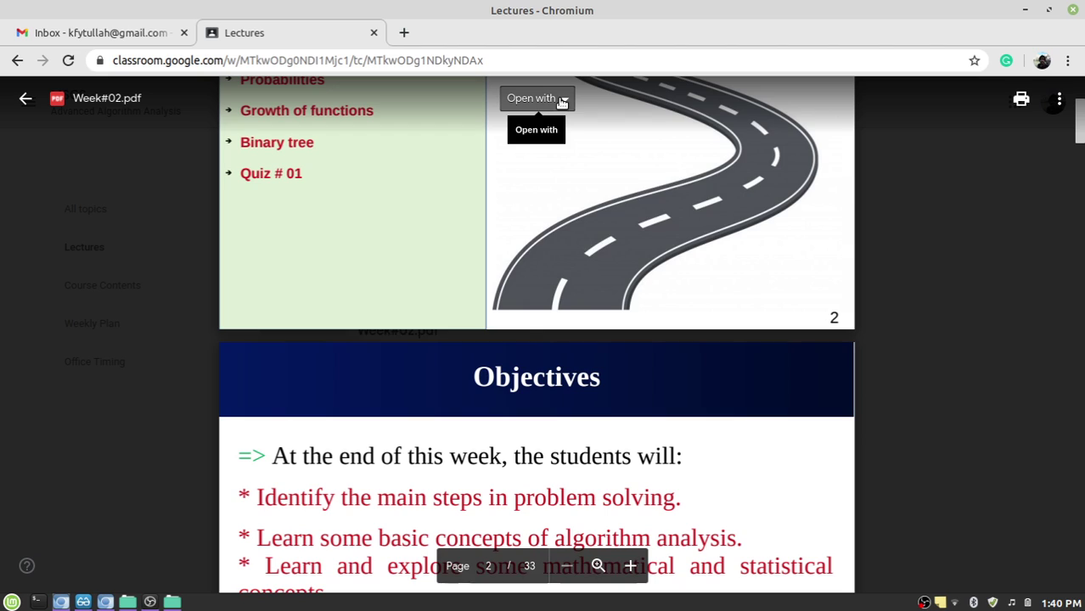
pyautogui.click(562, 99)
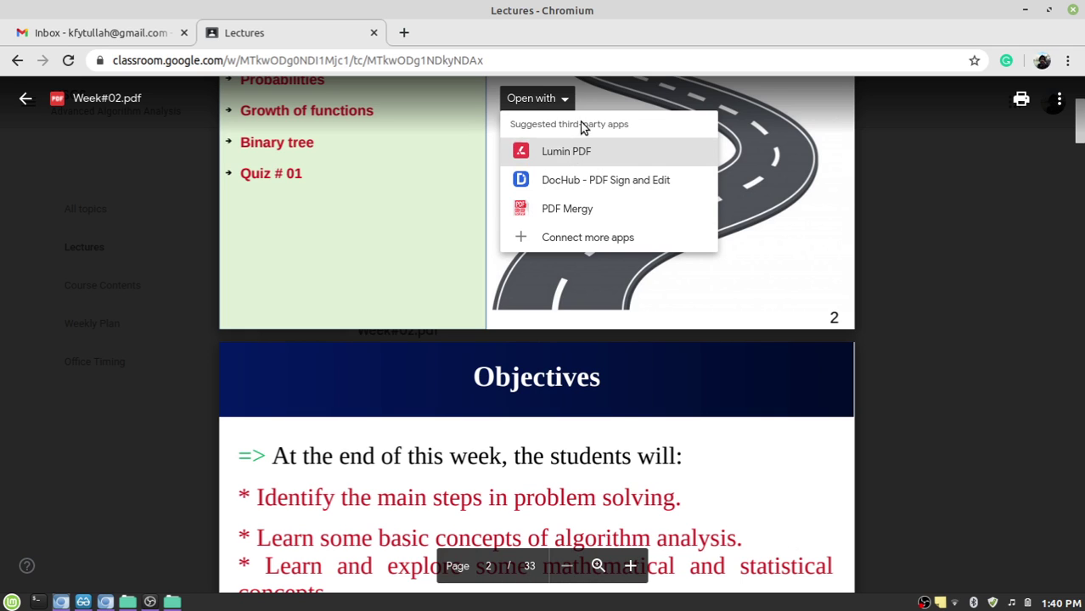
pyautogui.click(612, 448)
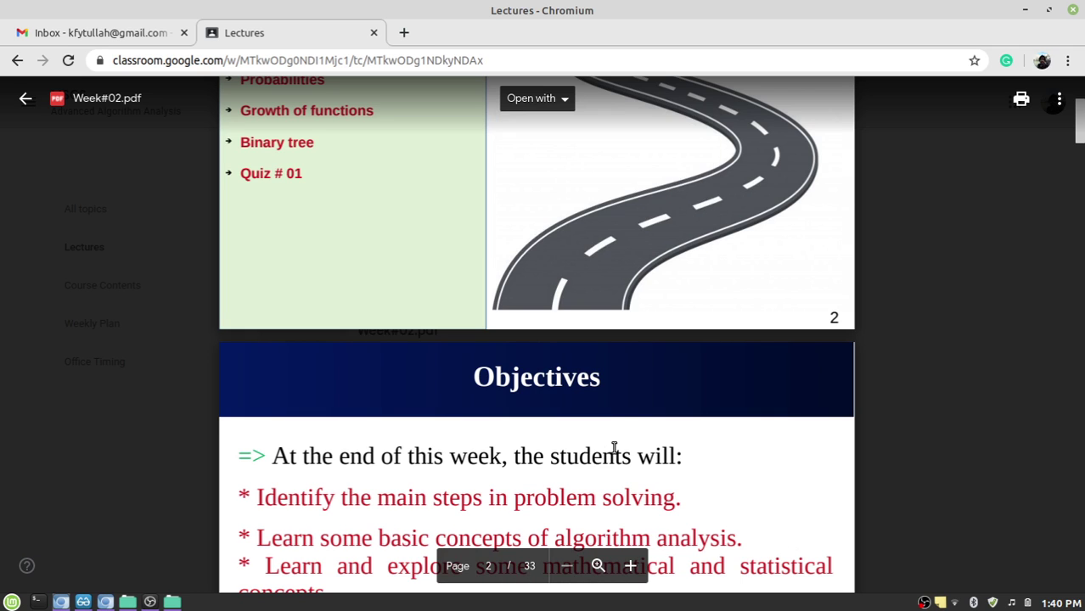
pyautogui.scroll(-4, 613, 448)
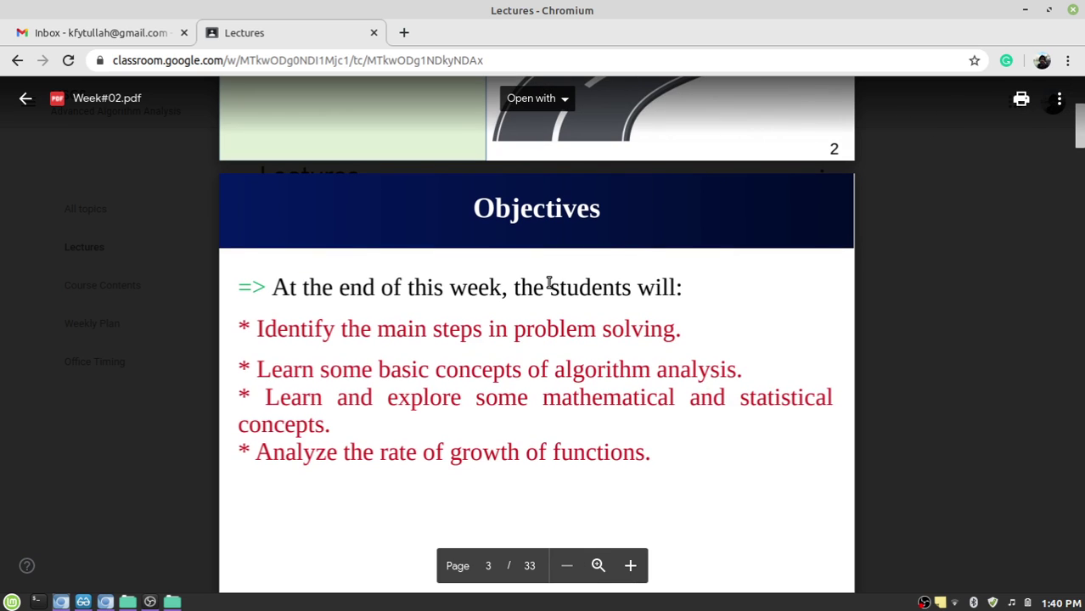
pyautogui.press('Escape')
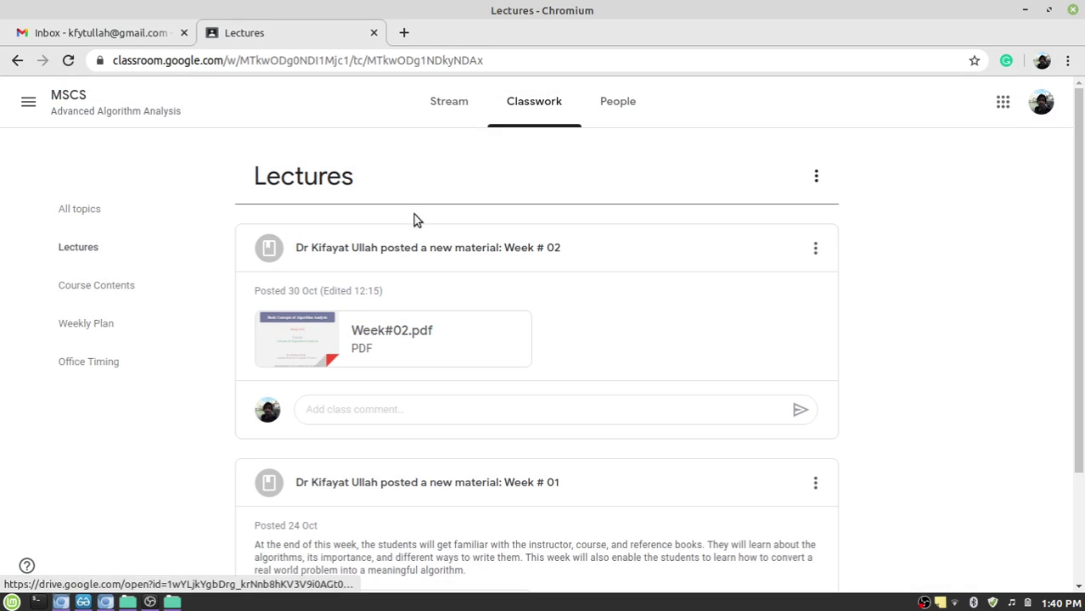
# From the Classes home, open the Join class form and enter the second class's code.
pyautogui.click(28, 104)
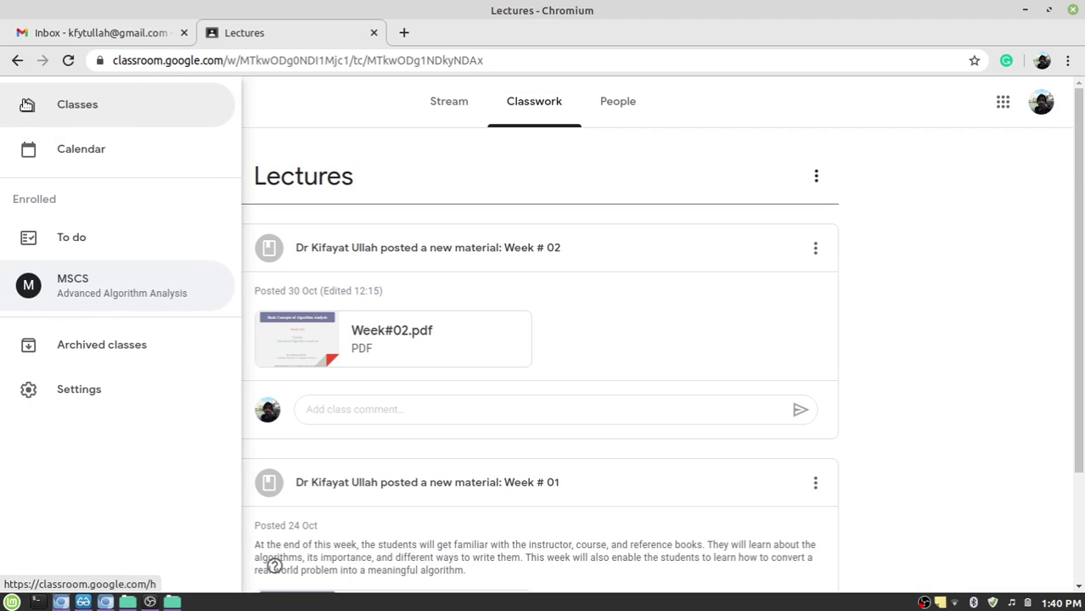
pyautogui.click(86, 109)
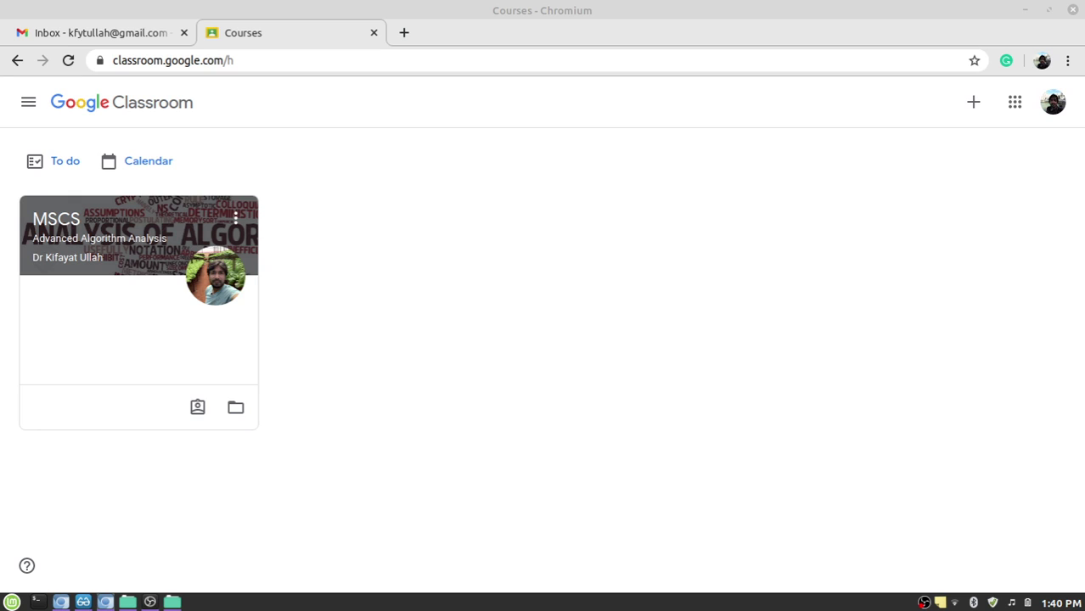
pyautogui.click(969, 105)
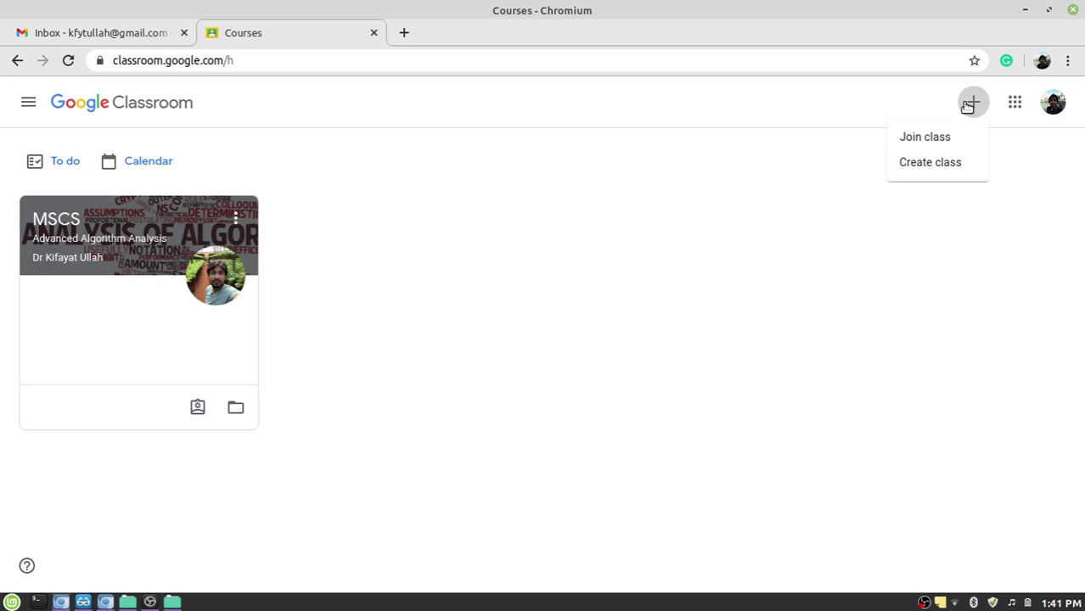
pyautogui.click(941, 139)
pyautogui.click(448, 343)
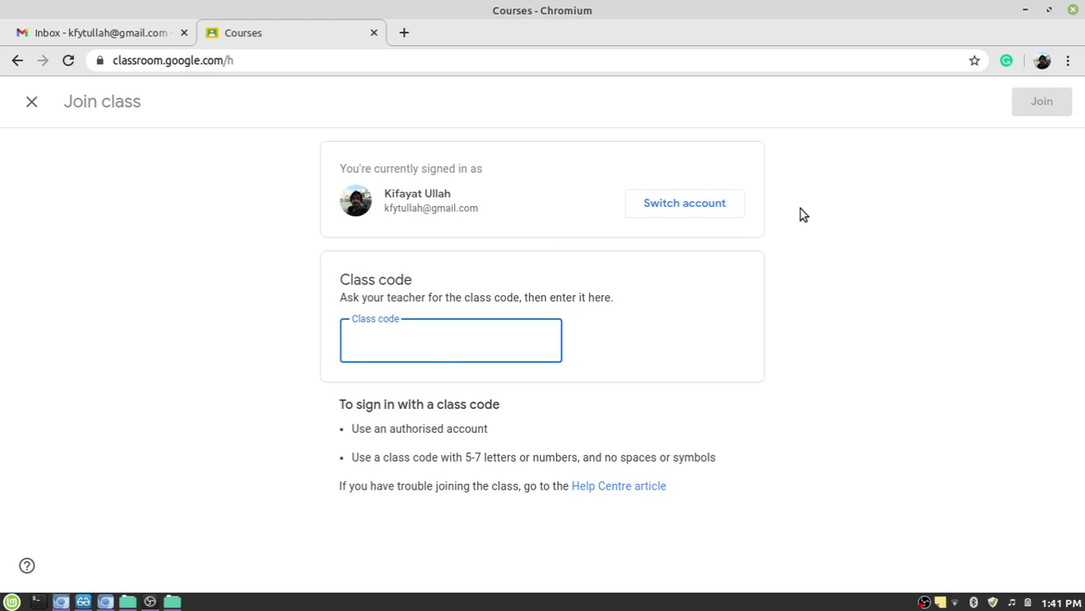
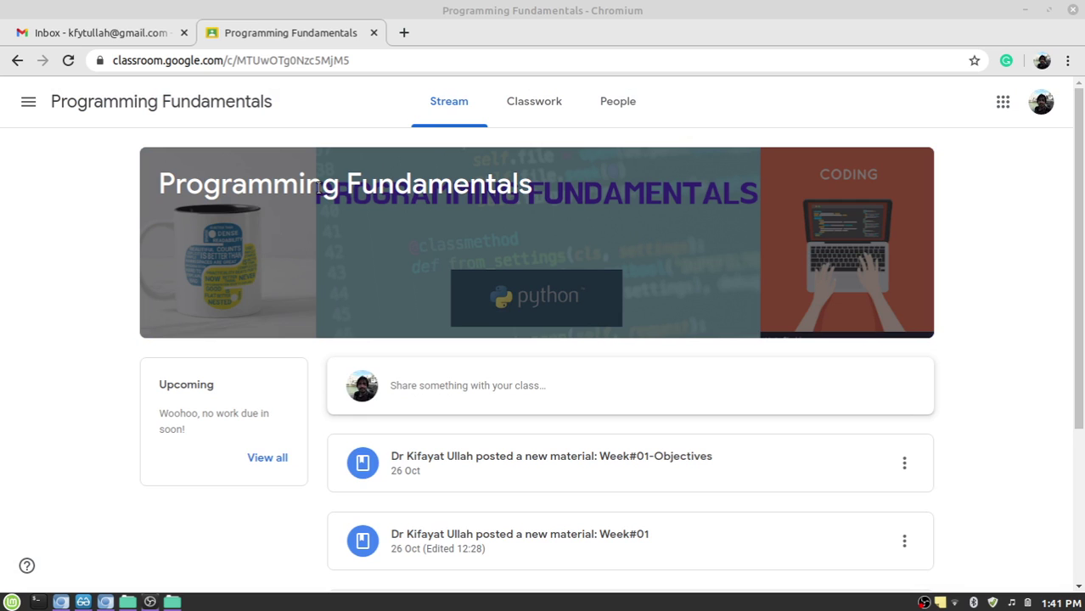
# Scroll down and back up through the Programming Fundamentals stream posts.
pyautogui.scroll(-3, 2, 270)
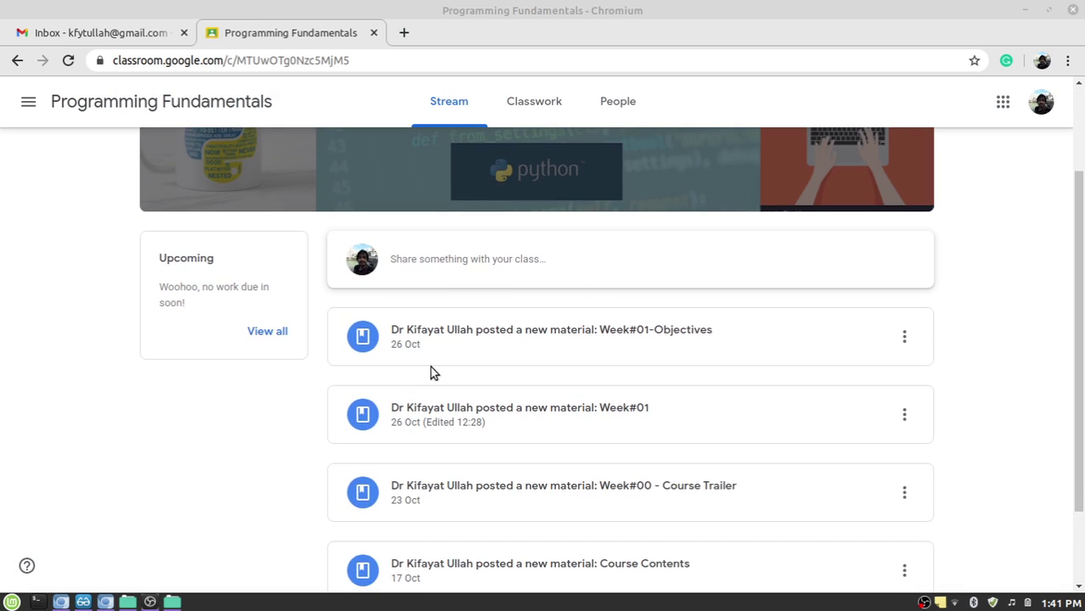
pyautogui.scroll(-2, 591, 298)
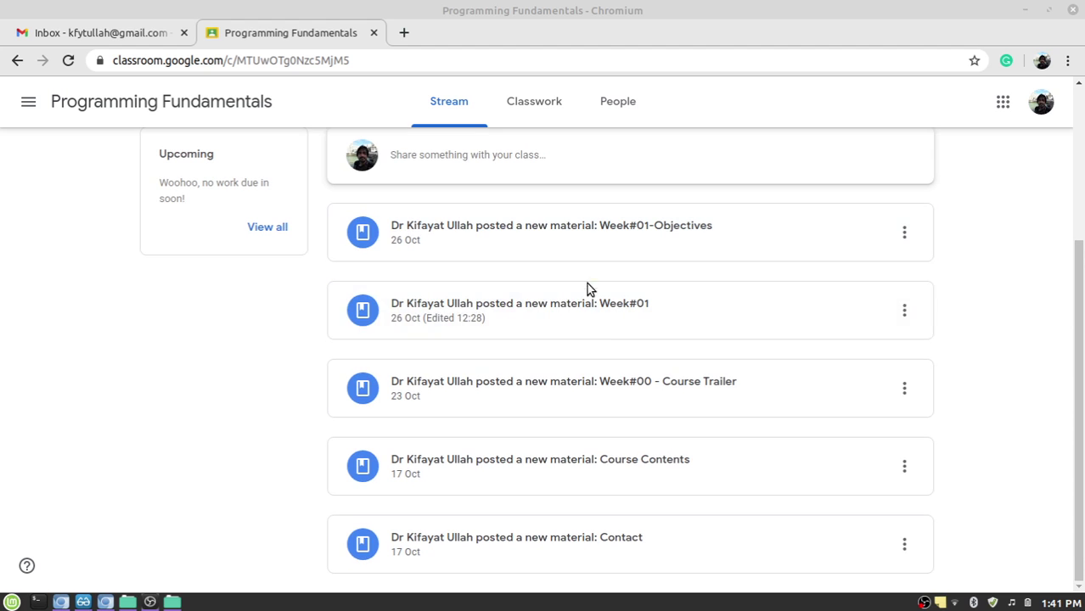
pyautogui.scroll(5, 574, 383)
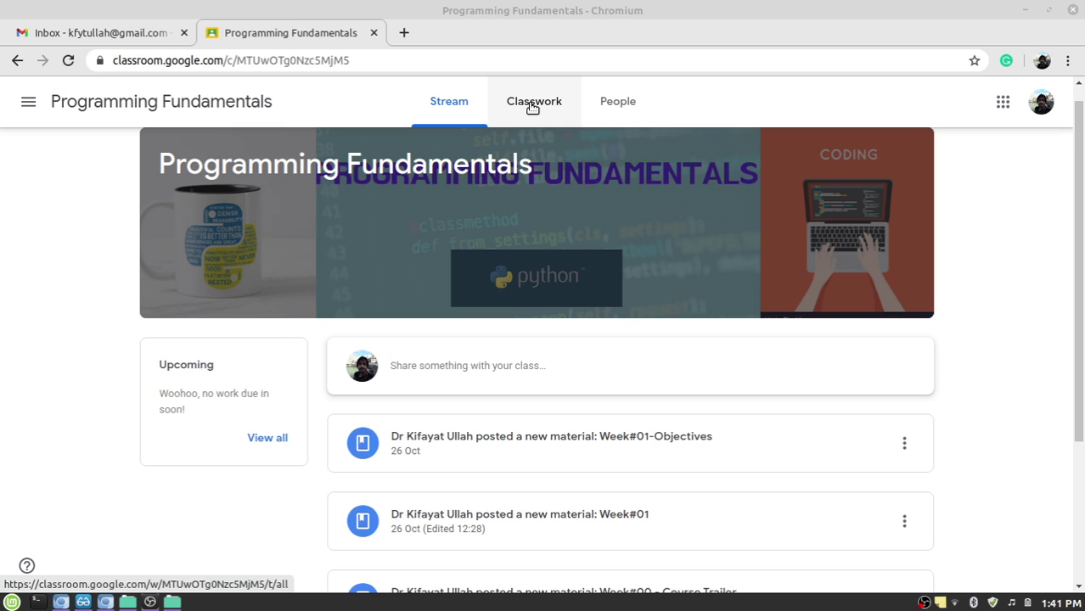
# Open Programming Fundamentals' Classwork page and filter it to the Lectures topic.
pyautogui.click(532, 107)
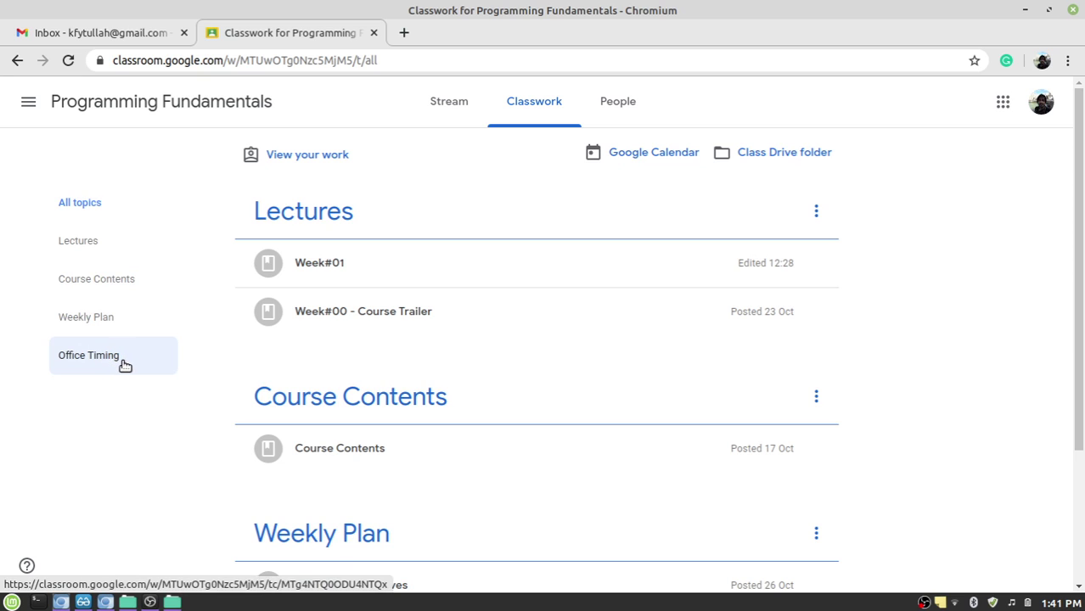
pyautogui.click(95, 244)
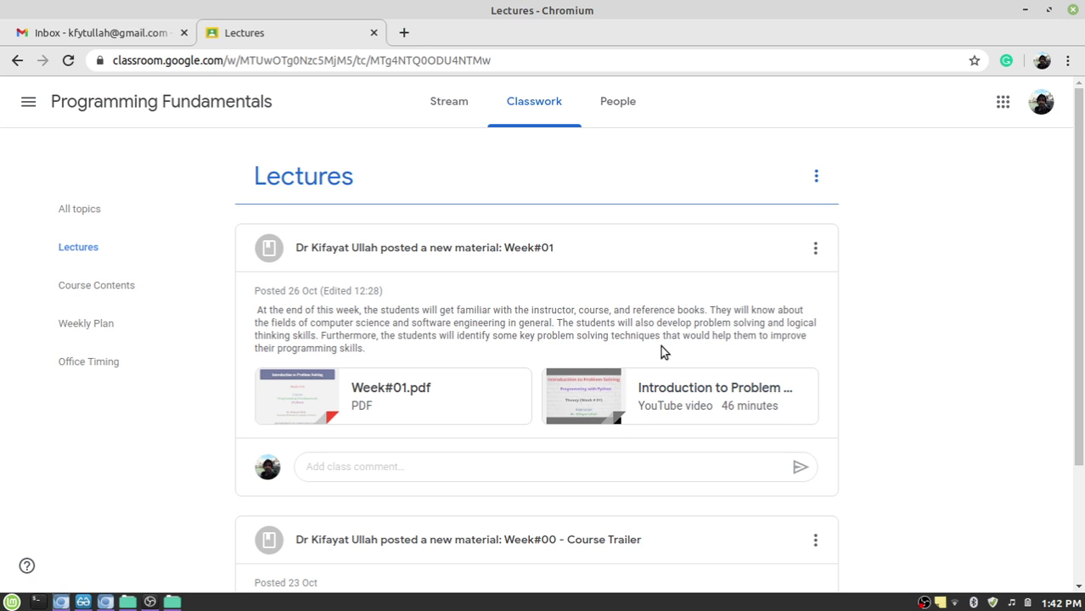
pyautogui.click(688, 406)
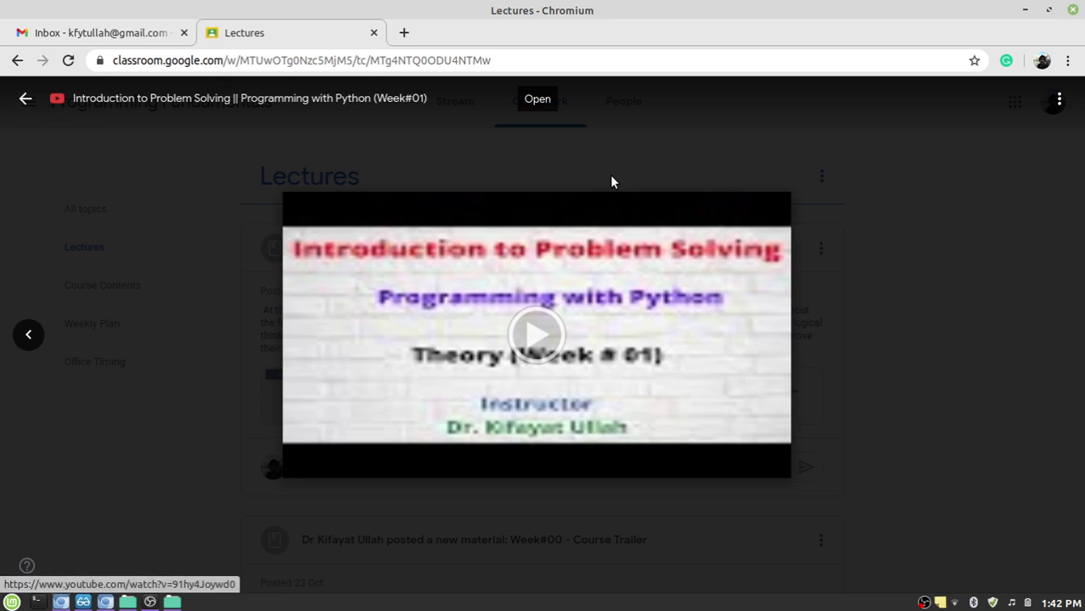
pyautogui.click(538, 337)
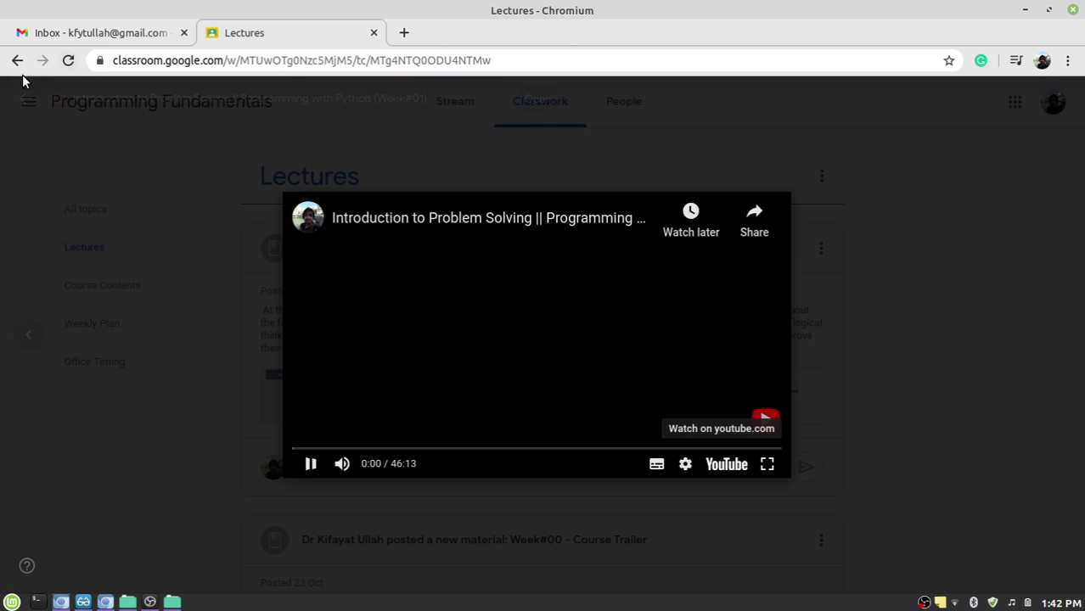
pyautogui.click(28, 103)
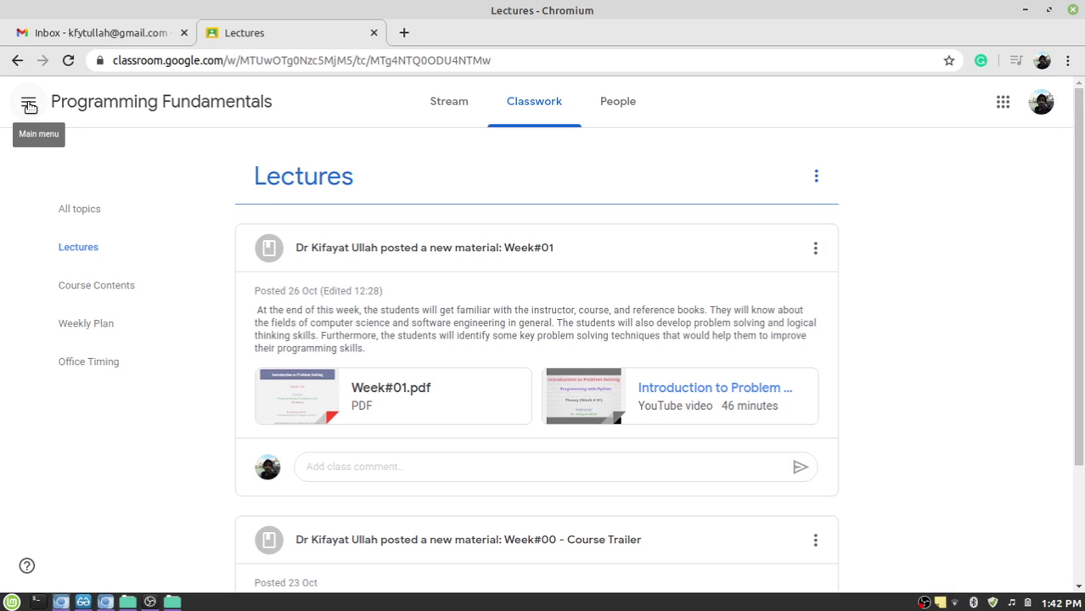
pyautogui.click(28, 105)
# Return to the Classes home and drag the cards so MSCS precedes Programming Fundamentals.
pyautogui.click(25, 105)
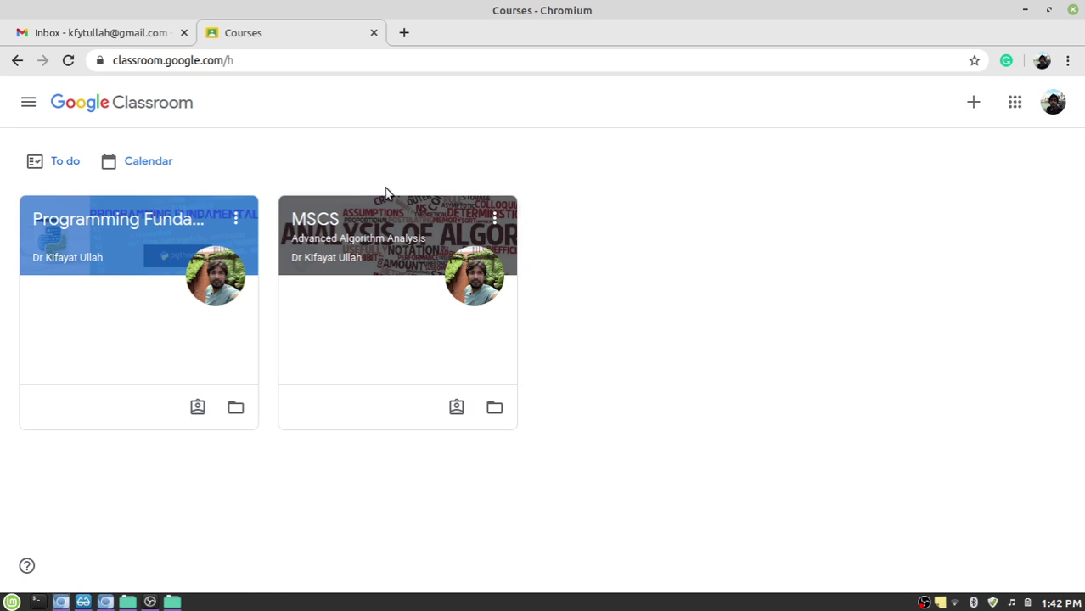
pyautogui.moveTo(465, 231); pyautogui.dragTo(312, 390)
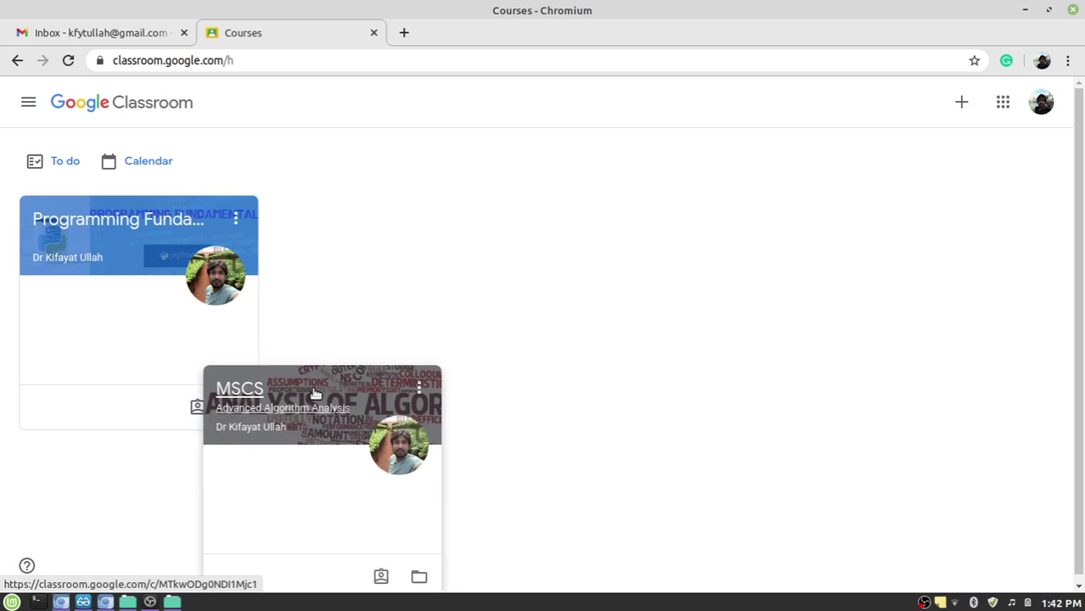
pyautogui.moveTo(160, 225); pyautogui.dragTo(418, 233)
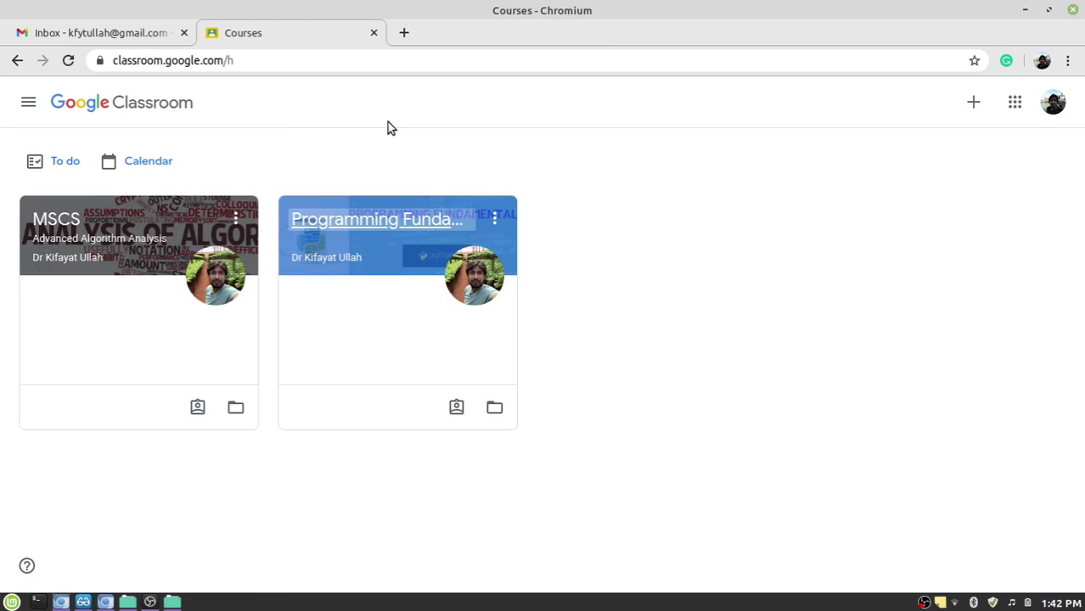
pyautogui.click(673, 224)
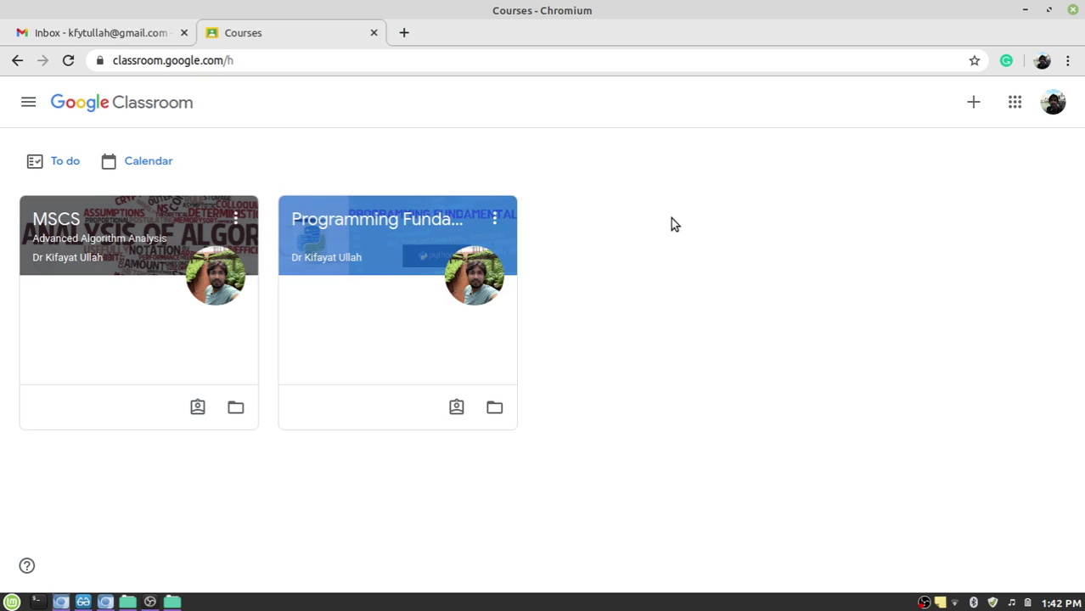